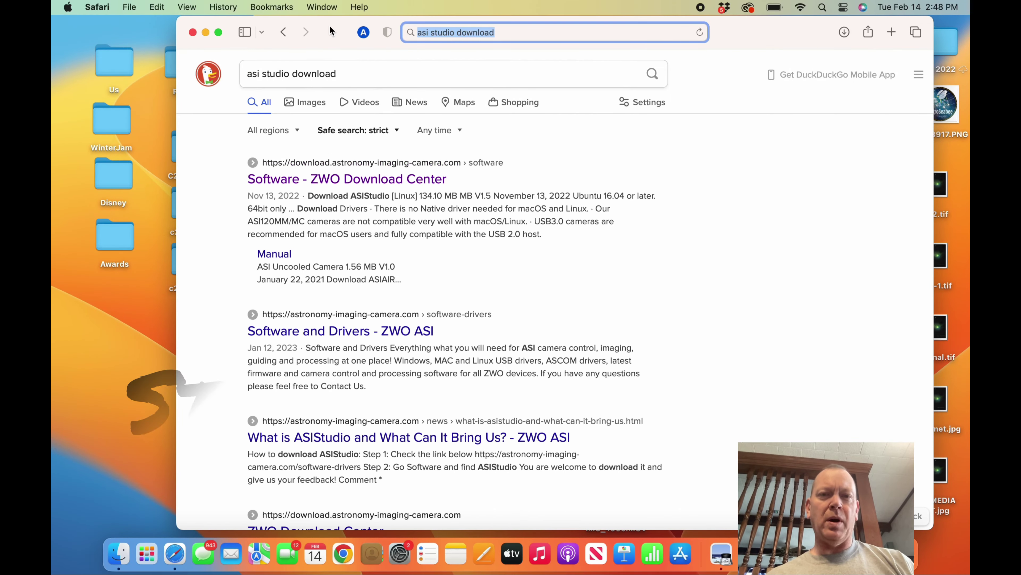
Step: From the ZWO Download Center result, download the ASIStudio [macOS] installer and open it
{"action": "left_click", "coordinate": [517, 33]}
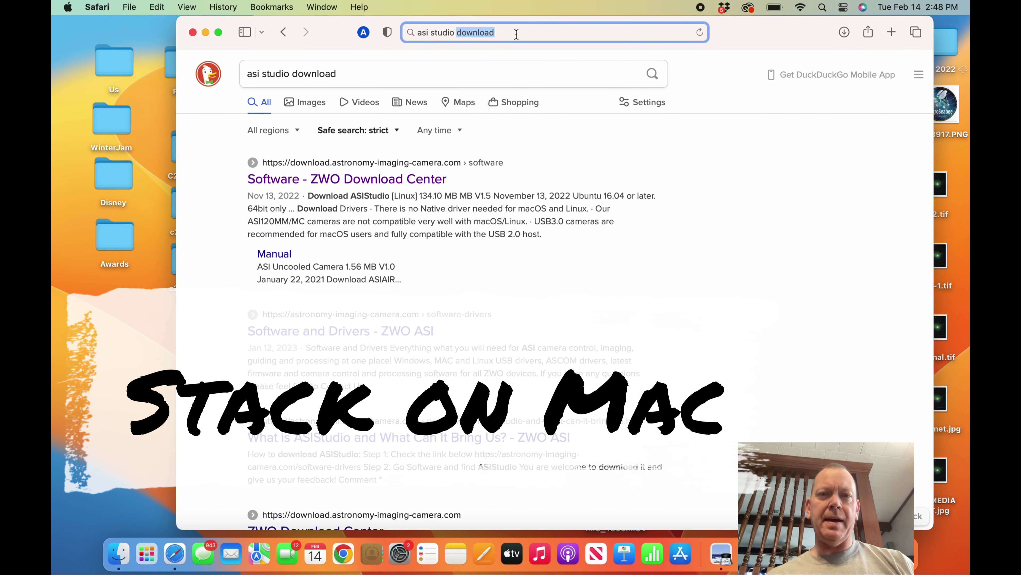
{"action": "left_click", "coordinate": [338, 185]}
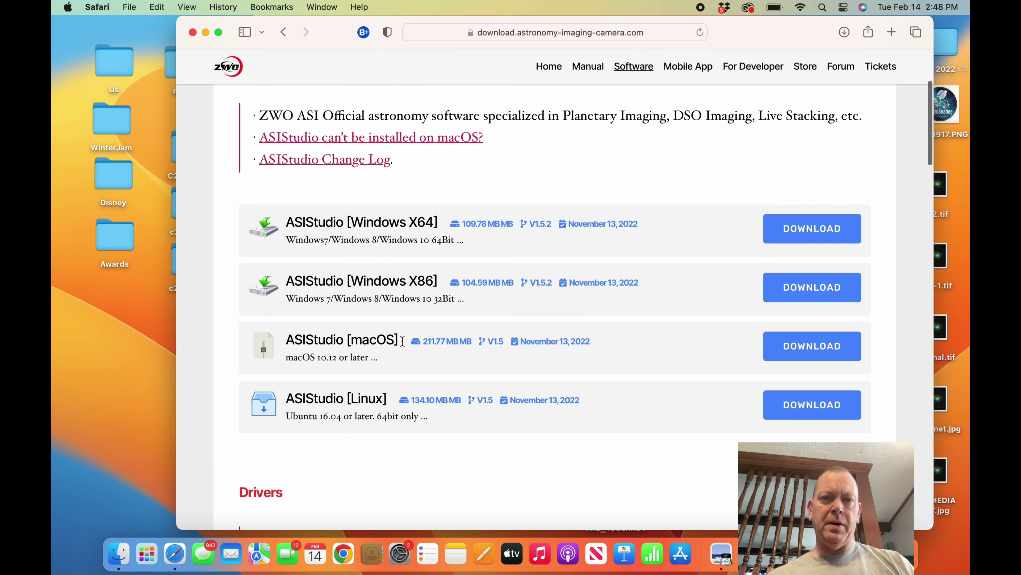
{"action": "left_click_drag", "start_coordinate": [402, 341], "coordinate": [343, 333]}
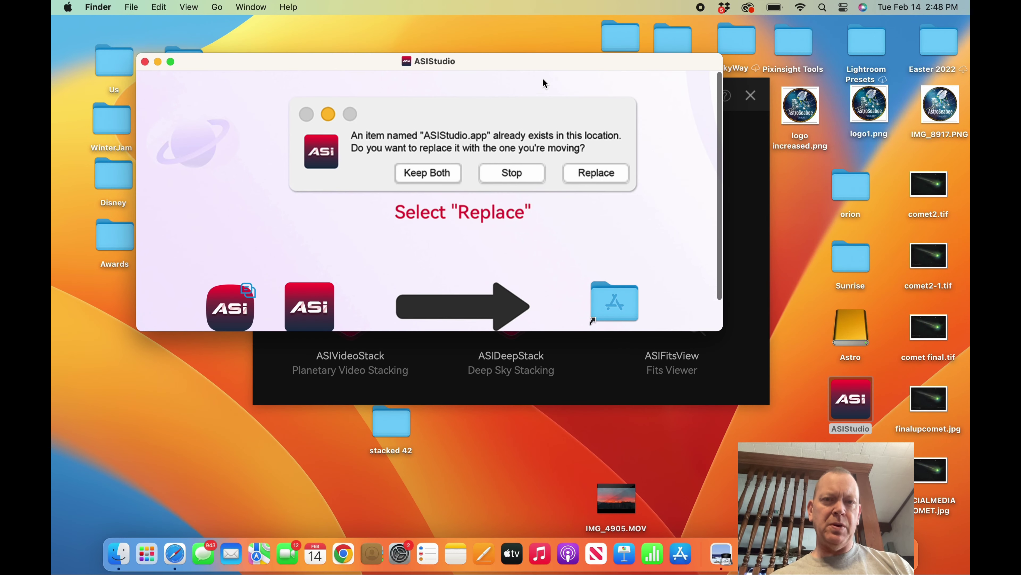
Step: Install ASIStudio and ASIFeedback by moving them into the Applications folder
{"action": "left_click_drag", "start_coordinate": [720, 186], "coordinate": [720, 262]}
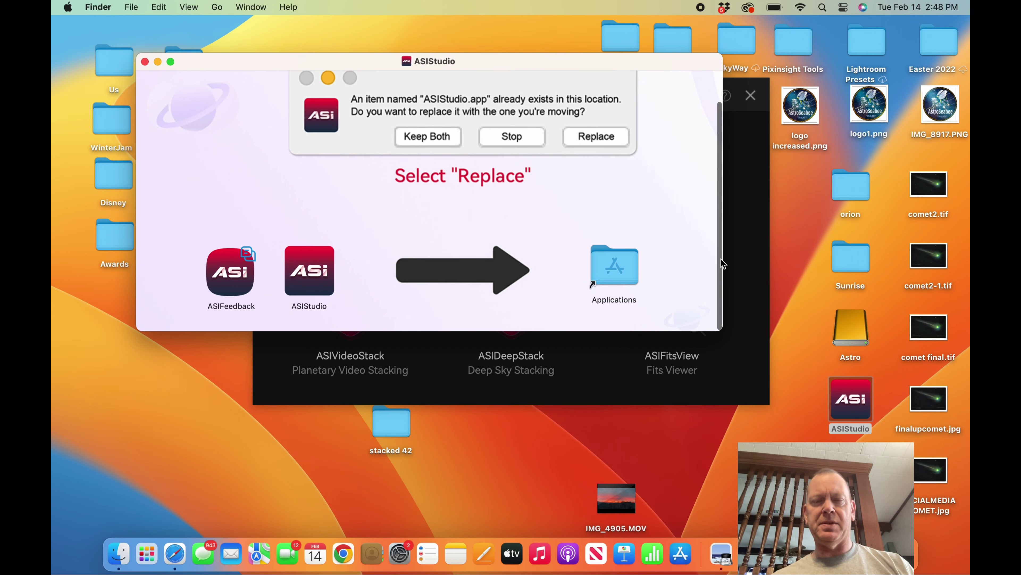
{"action": "left_click_drag", "start_coordinate": [308, 281], "coordinate": [293, 241]}
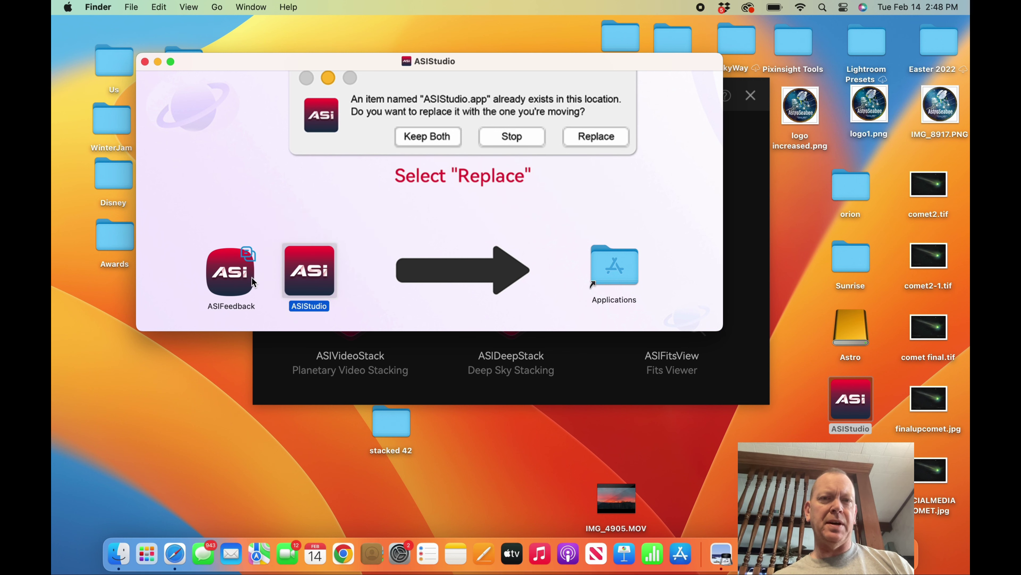
{"action": "left_click_drag", "start_coordinate": [234, 267], "coordinate": [258, 222]}
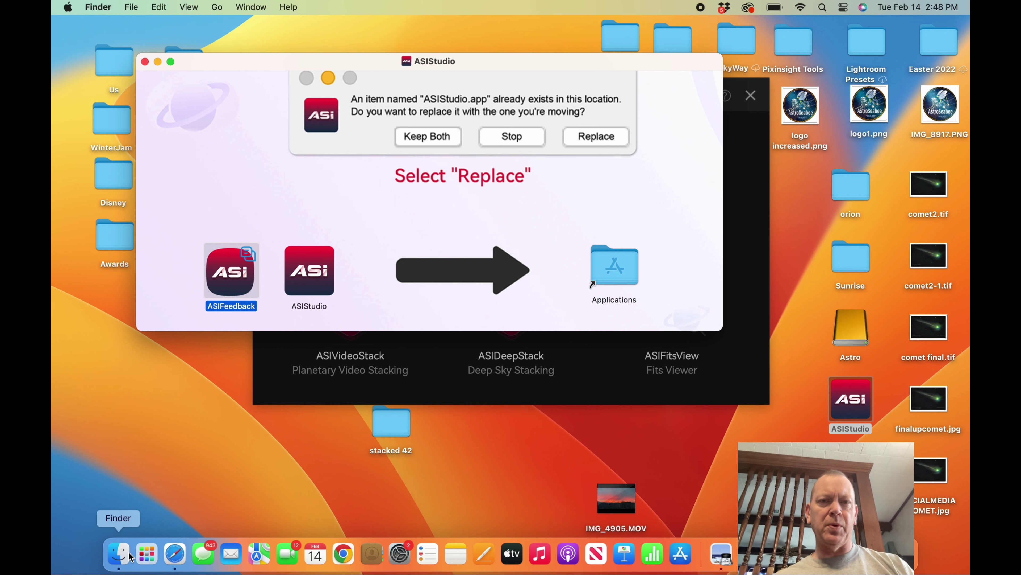
Step: Launch ASIStudio from Applications in Finder using right-click Open
{"action": "left_click", "coordinate": [113, 560]}
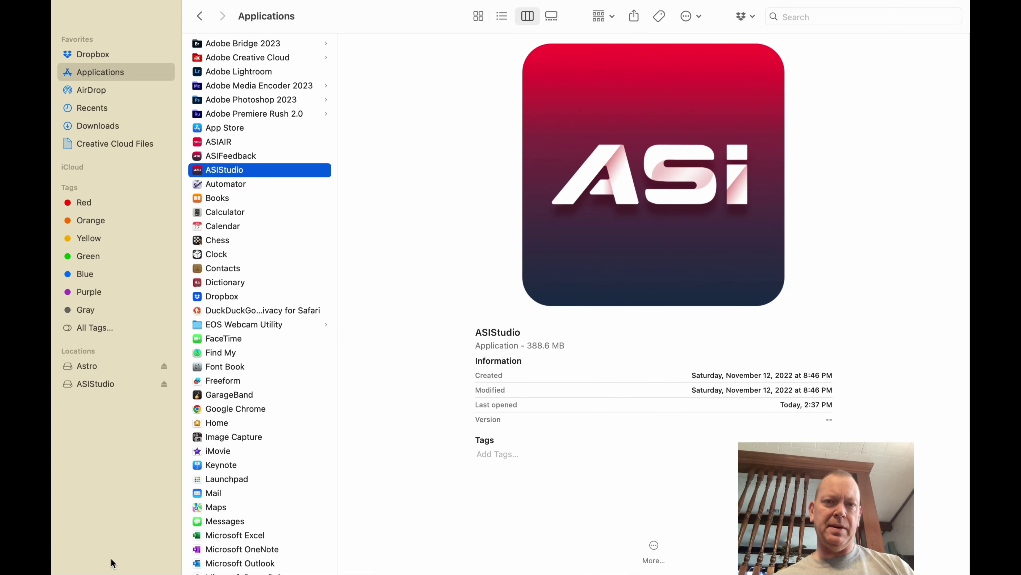
{"action": "right_click", "coordinate": [250, 174]}
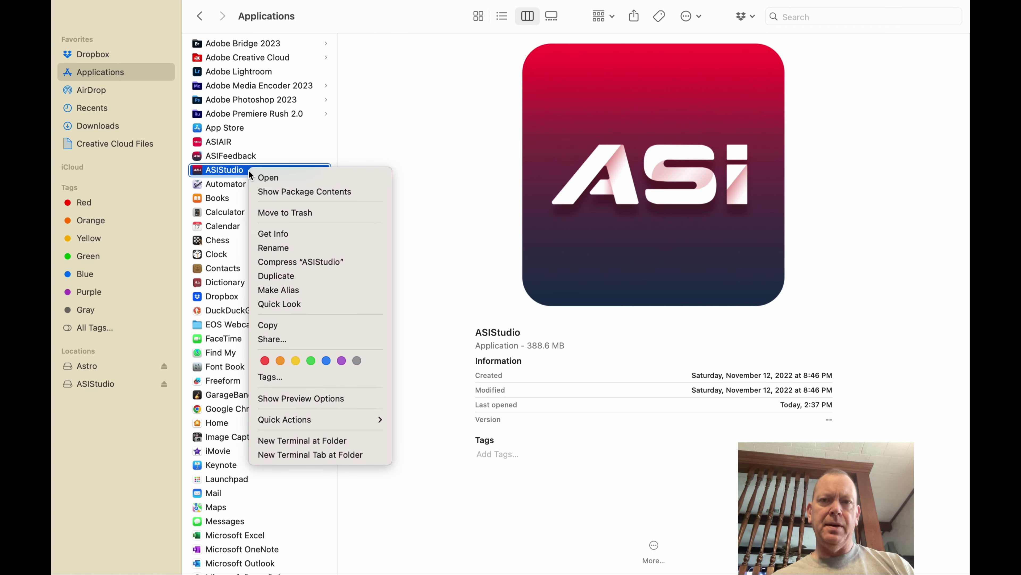
{"action": "left_click", "coordinate": [268, 179]}
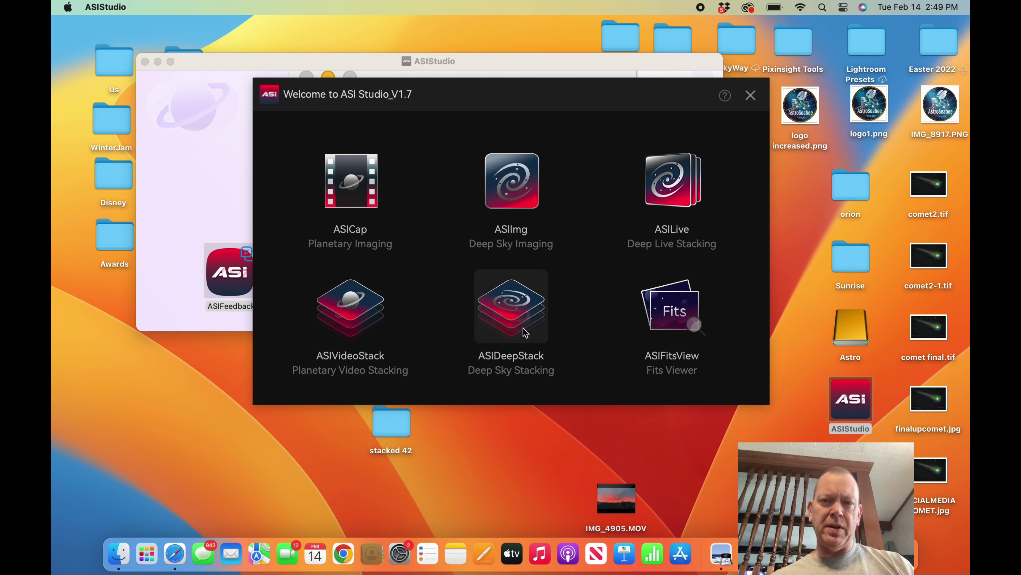
Step: Launch ASIDeepStack and load all 30 bias frames
{"action": "left_click", "coordinate": [506, 328]}
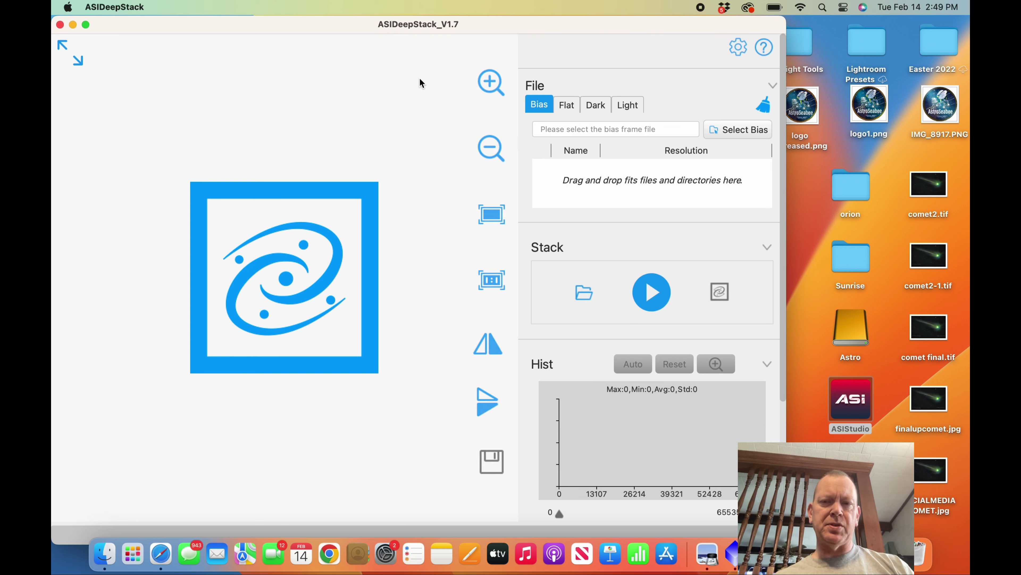
{"action": "left_click_drag", "start_coordinate": [511, 27], "coordinate": [595, 16]}
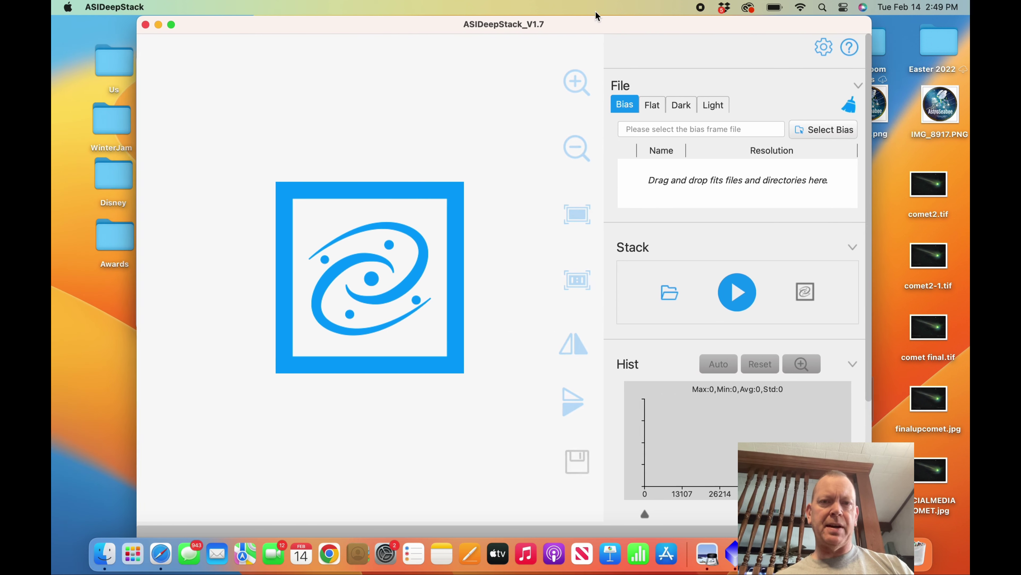
{"action": "left_click", "coordinate": [822, 129]}
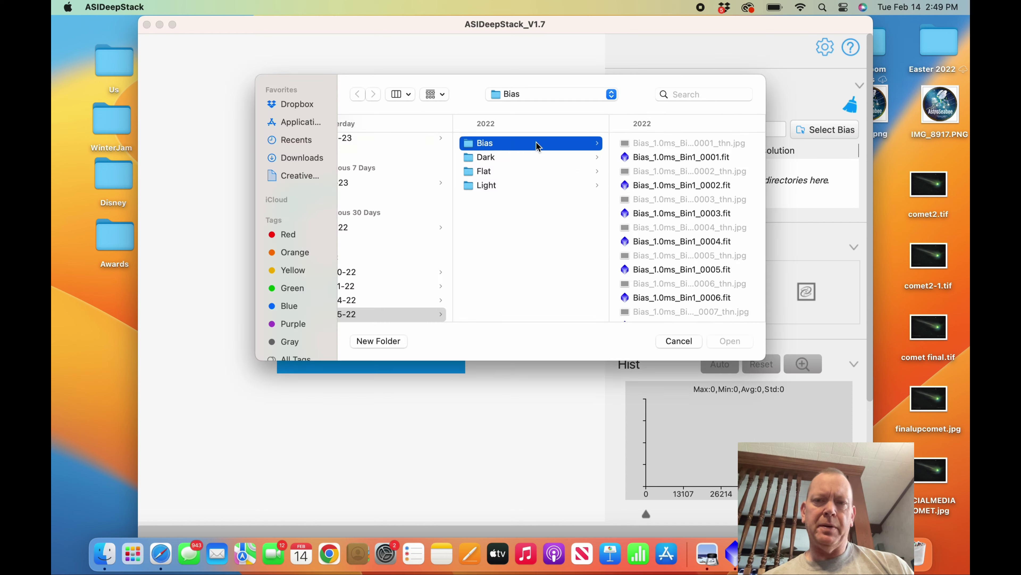
{"action": "key", "text": "cmd+a"}
{"action": "key", "text": "Return"}
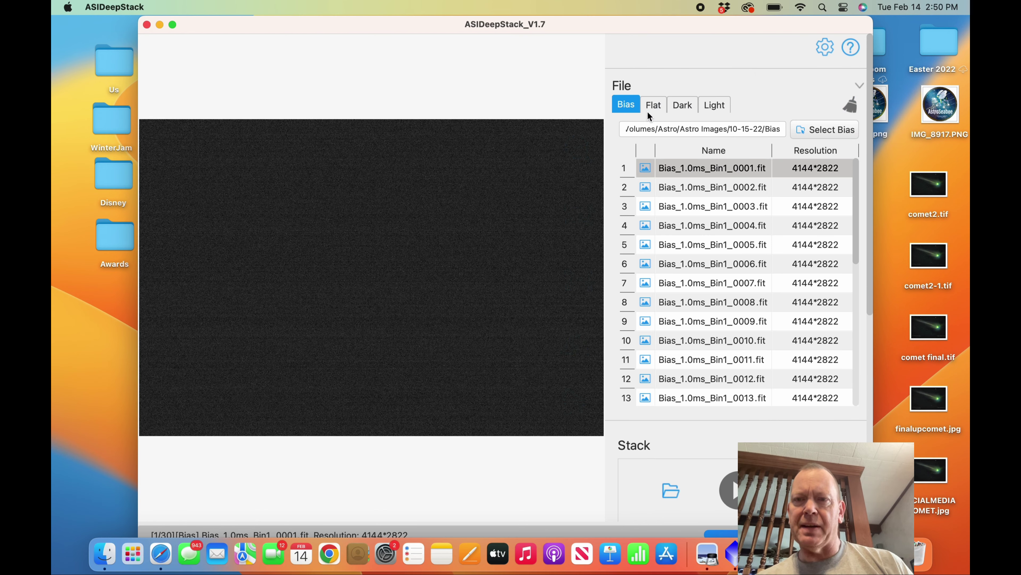
Step: Load all 24 flat frames into the Flat list
{"action": "left_click", "coordinate": [653, 104]}
{"action": "left_click", "coordinate": [764, 99]}
{"action": "key", "text": "super+a"}
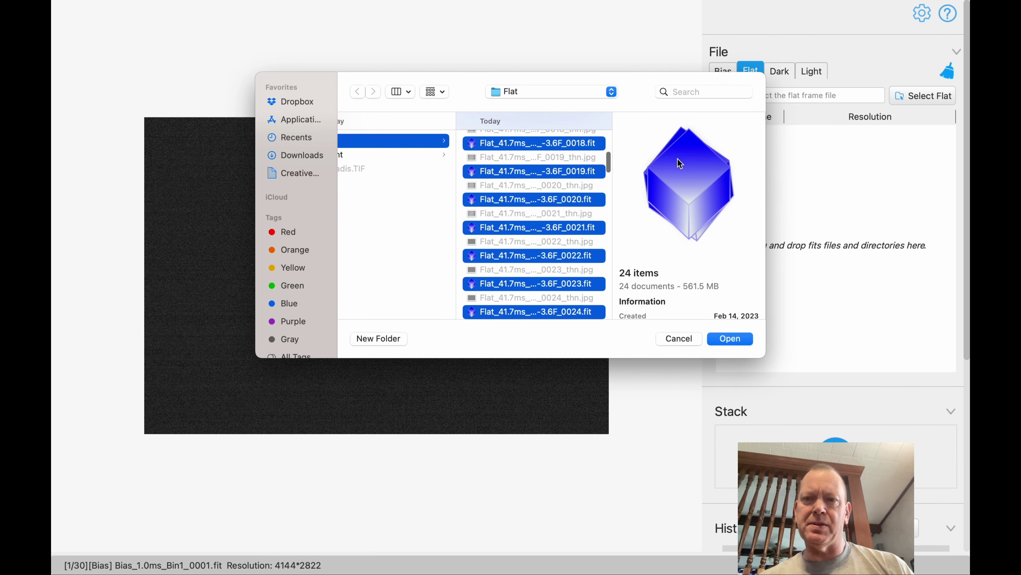
{"action": "key", "text": "Return"}
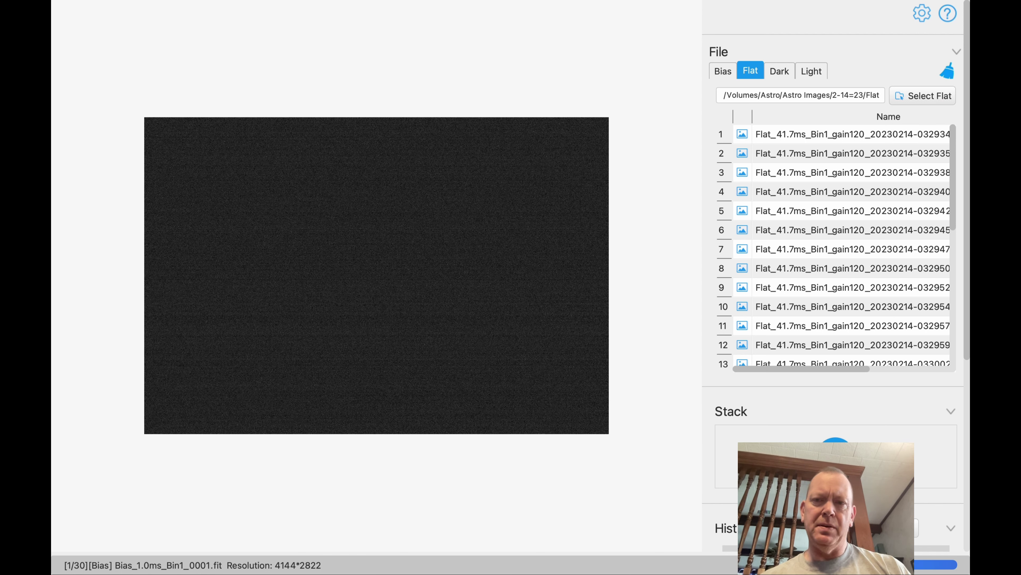
Step: Load all 30 dark frames into the Dark list
{"action": "left_click", "coordinate": [780, 71]}
{"action": "left_click", "coordinate": [923, 96]}
{"action": "key", "text": "super+a"}
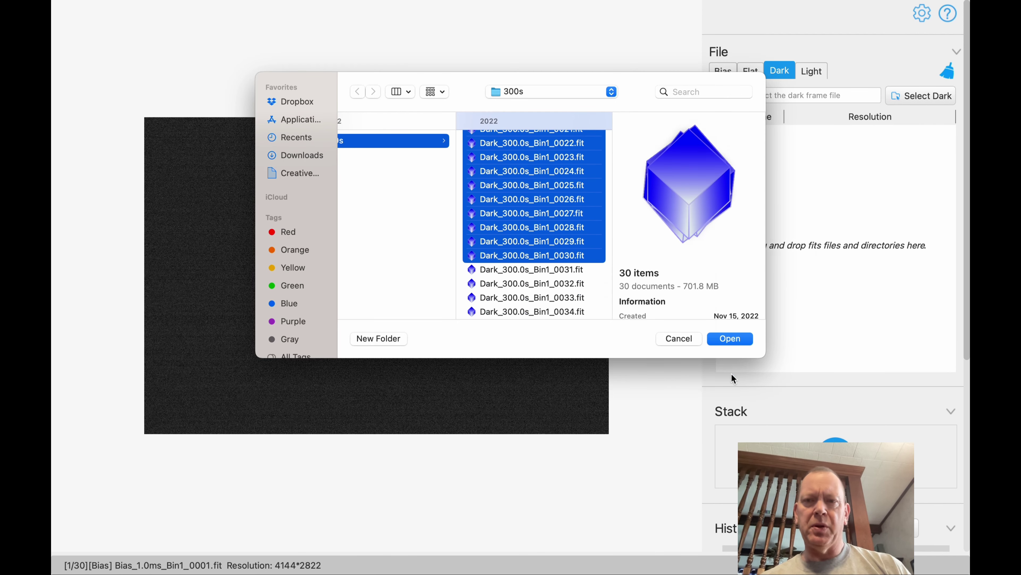
{"action": "key", "text": "Return"}
{"action": "left_click", "coordinate": [812, 70]}
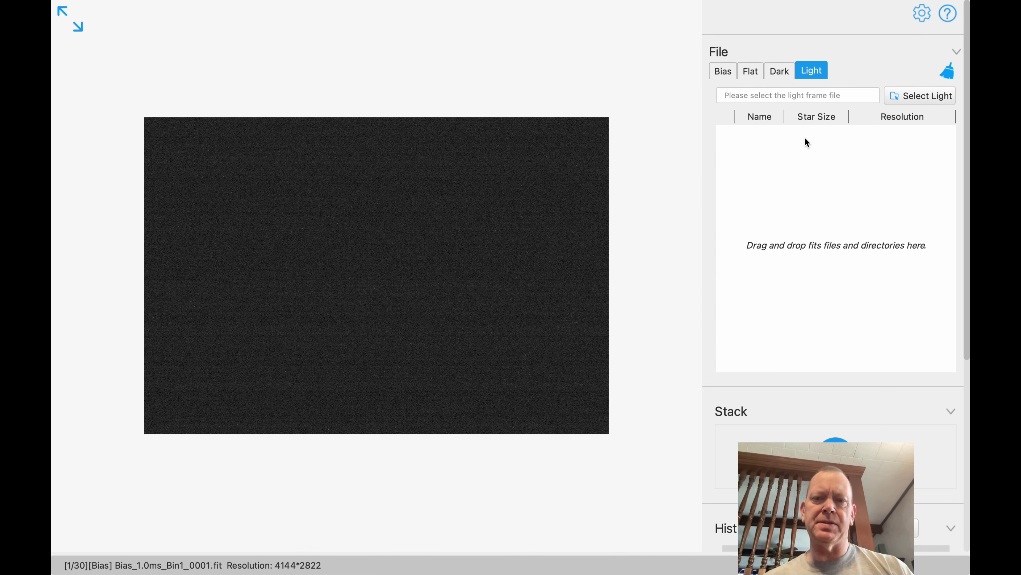
{"action": "left_click", "coordinate": [920, 97]}
Step: Load all the Seagull 300s light frames into the Light list
{"action": "left_click", "coordinate": [645, 157]}
{"action": "key", "text": "super+a"}
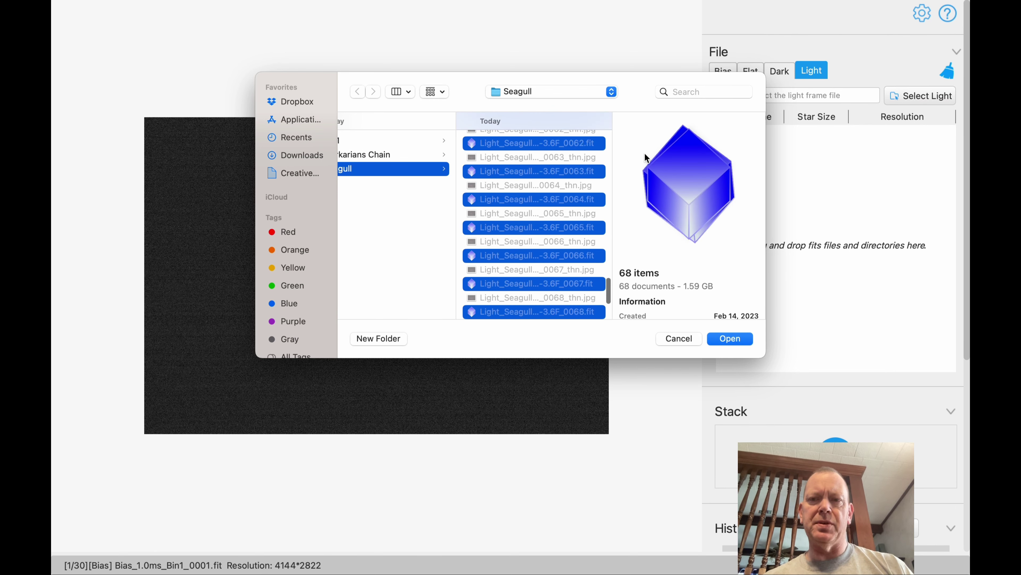
{"action": "key", "text": "Return"}
{"action": "left_click_drag", "start_coordinate": [967, 128], "coordinate": [967, 320]}
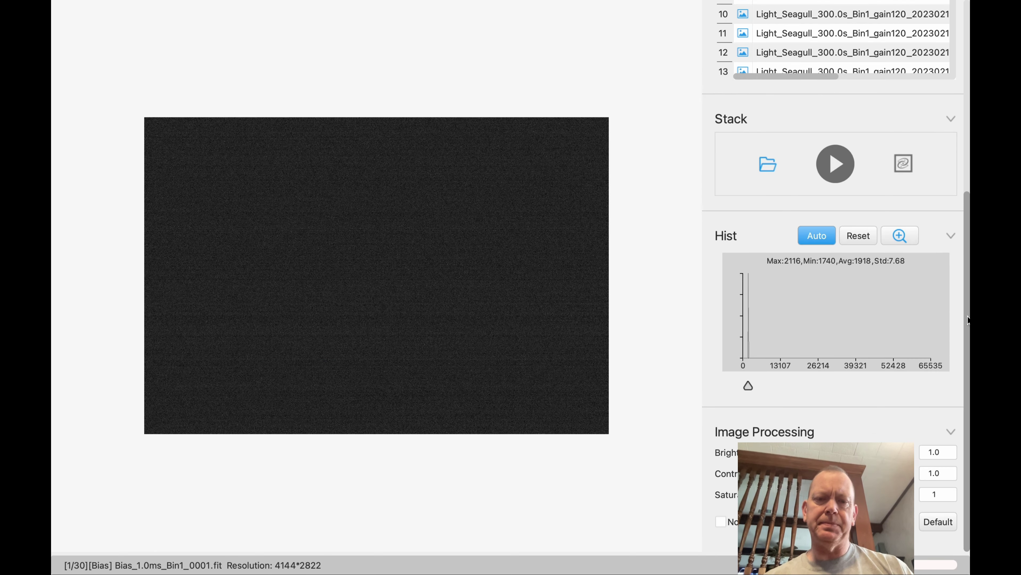
{"action": "scroll", "coordinate": [766, 144], "scroll_direction": "up", "scroll_amount": 10}
Step: Preview the first Seagull light frames one after another
{"action": "left_click", "coordinate": [780, 155]}
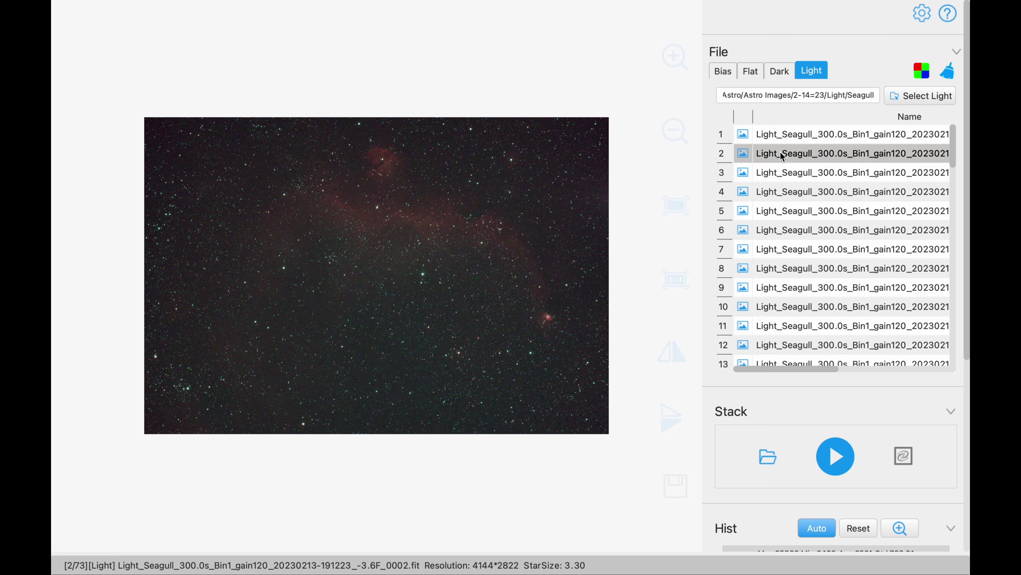
{"action": "left_click", "coordinate": [778, 172]}
{"action": "left_click", "coordinate": [785, 192]}
{"action": "left_click", "coordinate": [784, 211]}
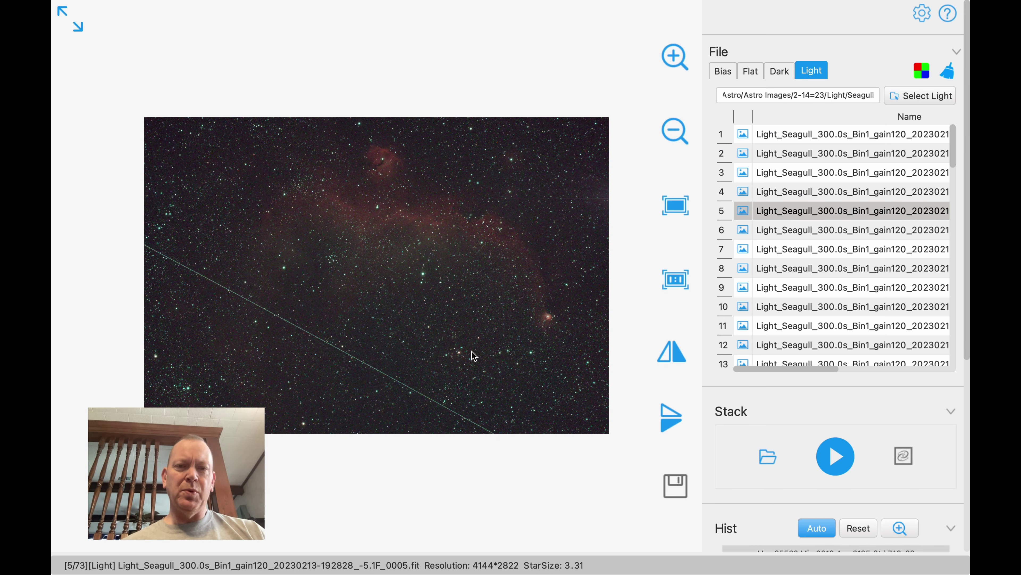
{"action": "left_click", "coordinate": [787, 230]}
{"action": "key", "text": "Down"}
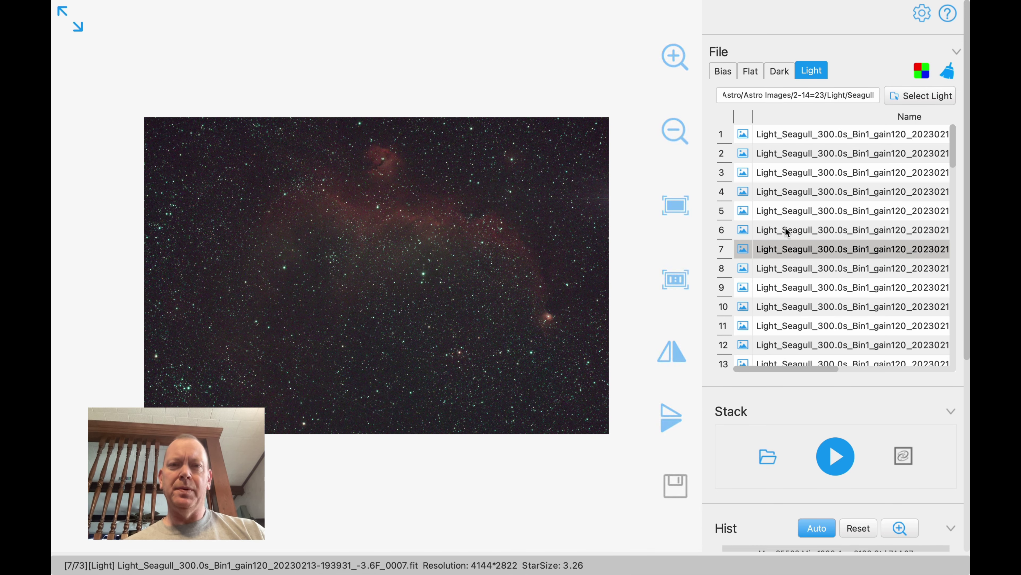
{"action": "key", "text": "Down"}
{"action": "key", "text": "Down"}
{"action": "key", "text": "Down"}
{"action": "key", "text": "Down"}
{"action": "key", "text": "Down"}
{"action": "key", "text": "Down"}
{"action": "scroll", "coordinate": [953, 167], "scroll_direction": "down", "scroll_amount": 5}
{"action": "key", "text": "Down"}
{"action": "key", "text": "Down"}
{"action": "key", "text": "Down"}
{"action": "key", "text": "Down"}
{"action": "key", "text": "Down"}
{"action": "key", "text": "Down"}
{"action": "key", "text": "Down"}
{"action": "key", "text": "Down"}
{"action": "key", "text": "Down"}
{"action": "key", "text": "Down"}
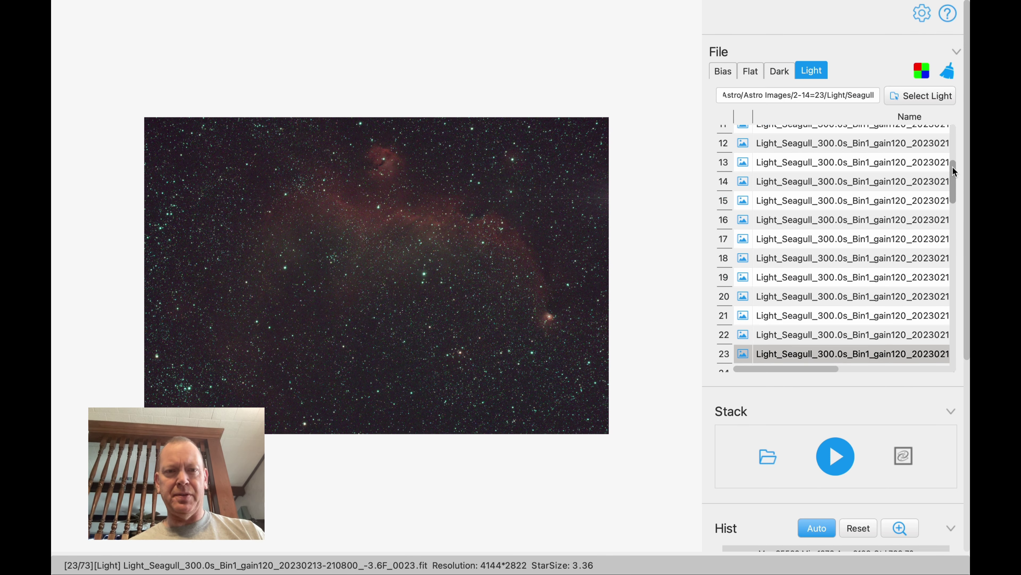
{"action": "left_click_drag", "start_coordinate": [953, 171], "coordinate": [953, 205]}
{"action": "key", "text": "Down"}
{"action": "key", "text": "Down"}
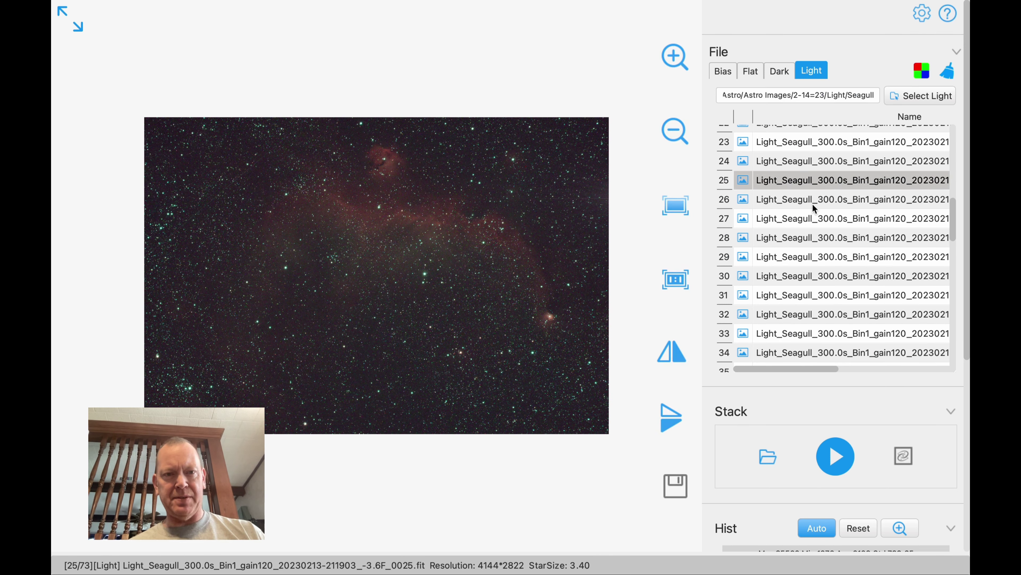
Step: Inspect the next run of light frames for trails
{"action": "left_click", "coordinate": [811, 206]}
{"action": "left_click", "coordinate": [812, 222]}
{"action": "left_click", "coordinate": [812, 240]}
{"action": "left_click", "coordinate": [812, 257]}
{"action": "left_click", "coordinate": [812, 276]}
{"action": "left_click", "coordinate": [812, 296]}
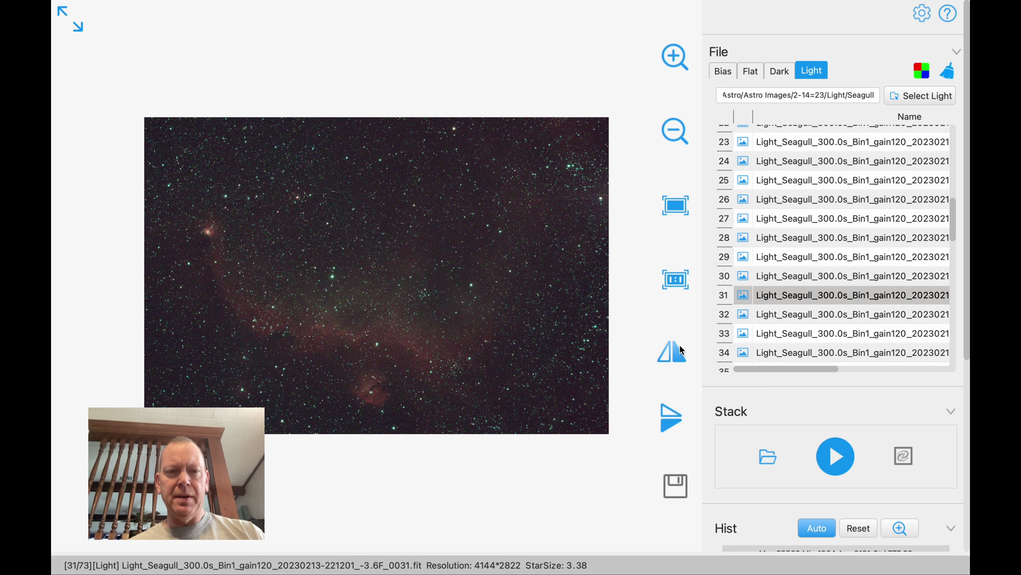
{"action": "left_click", "coordinate": [796, 314]}
{"action": "left_click", "coordinate": [797, 333]}
{"action": "left_click", "coordinate": [798, 352]}
{"action": "left_click_drag", "start_coordinate": [953, 232], "coordinate": [954, 276]}
Step: Preview the later light frames, including 52, 65 and 71, down to frame 73
{"action": "left_click", "coordinate": [905, 274]}
{"action": "left_click", "coordinate": [909, 350]}
{"action": "scroll", "coordinate": [897, 250], "scroll_direction": "down", "scroll_amount": 4}
{"action": "left_click", "coordinate": [878, 208]}
{"action": "left_click", "coordinate": [847, 322]}
{"action": "left_click", "coordinate": [849, 354]}
{"action": "scroll", "coordinate": [849, 249], "scroll_direction": "down", "scroll_amount": 4}
{"action": "left_click", "coordinate": [845, 233]}
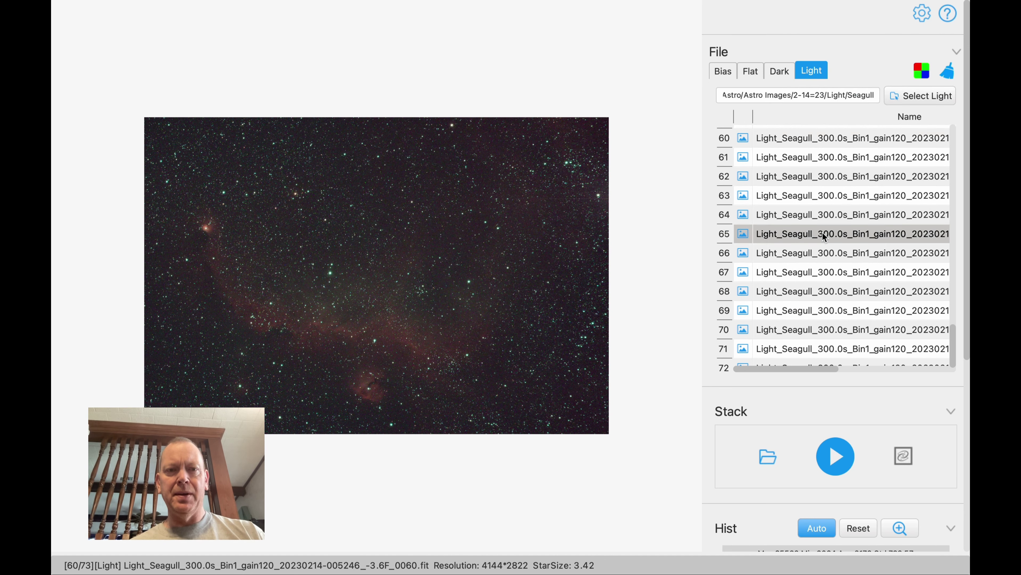
{"action": "left_click", "coordinate": [821, 157]}
{"action": "left_click", "coordinate": [845, 310]}
{"action": "left_click", "coordinate": [845, 329]}
{"action": "left_click", "coordinate": [937, 349]}
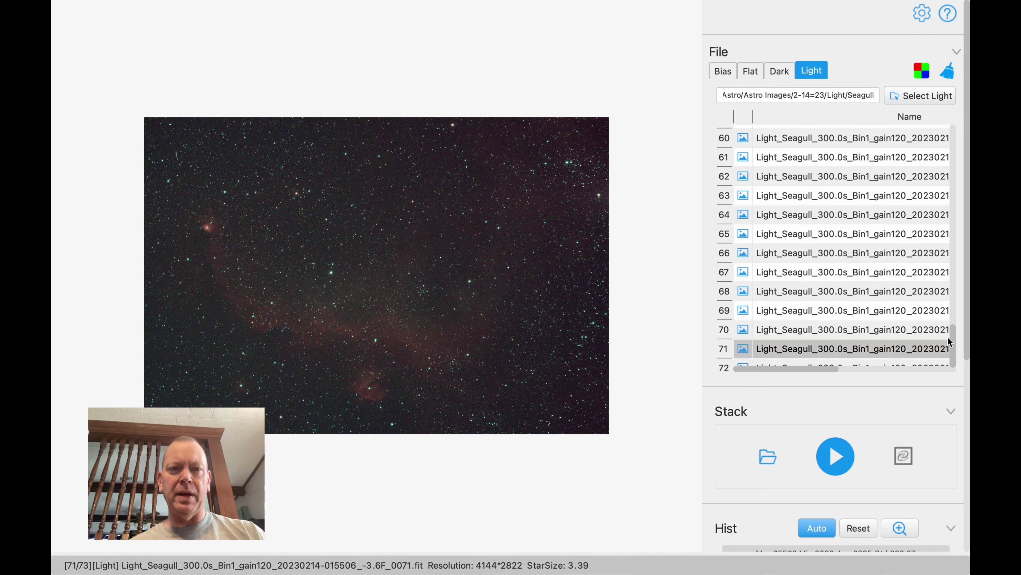
{"action": "scroll", "coordinate": [885, 338], "scroll_direction": "down", "scroll_amount": 1}
{"action": "left_click", "coordinate": [786, 342]}
{"action": "left_click", "coordinate": [787, 361]}
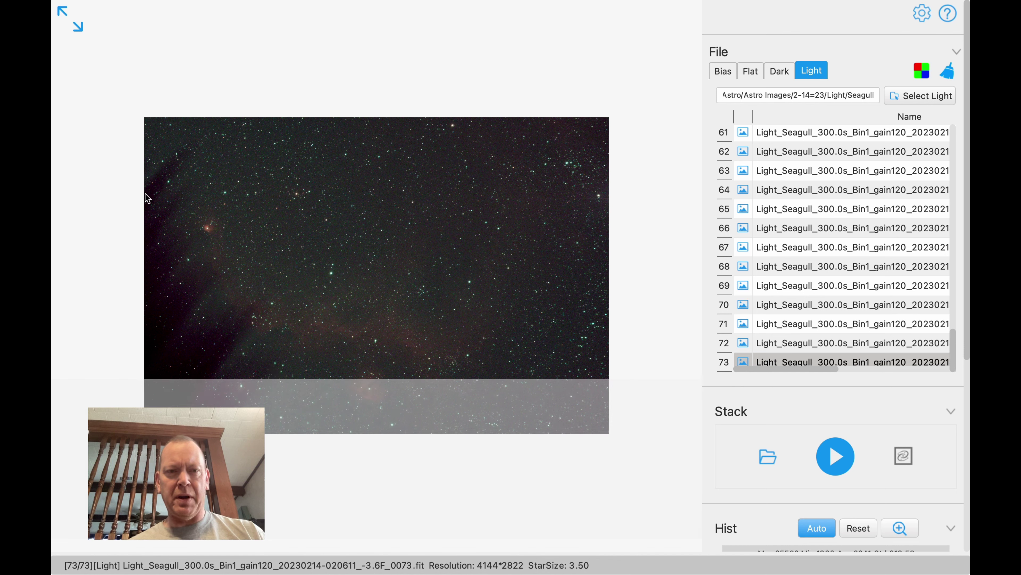
{"action": "scroll", "coordinate": [794, 361], "scroll_direction": "right", "scroll_amount": 2}
Step: Remove light frame 73 and scroll the list back to the top
{"action": "right_click", "coordinate": [794, 362]}
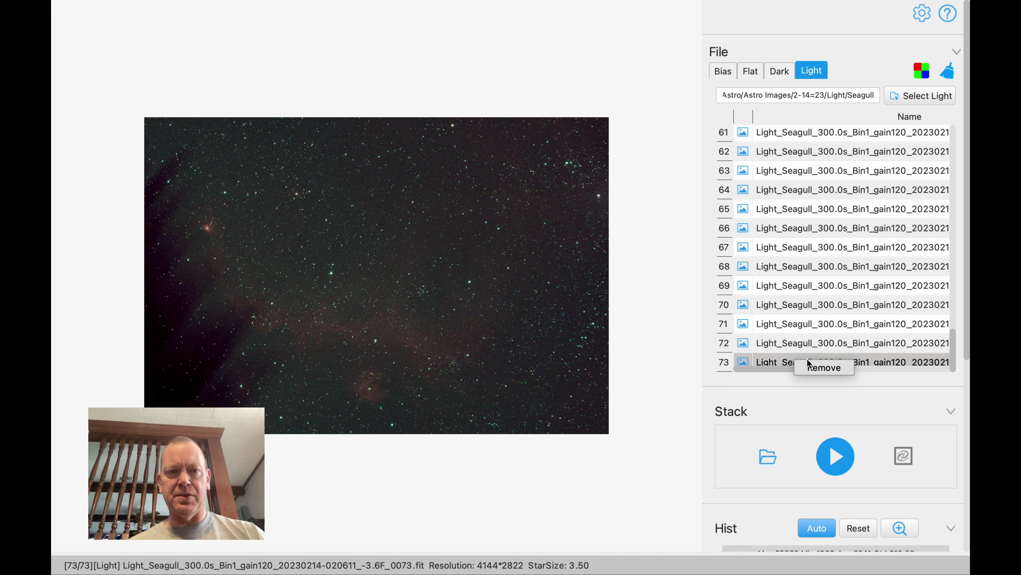
{"action": "left_click", "coordinate": [821, 368]}
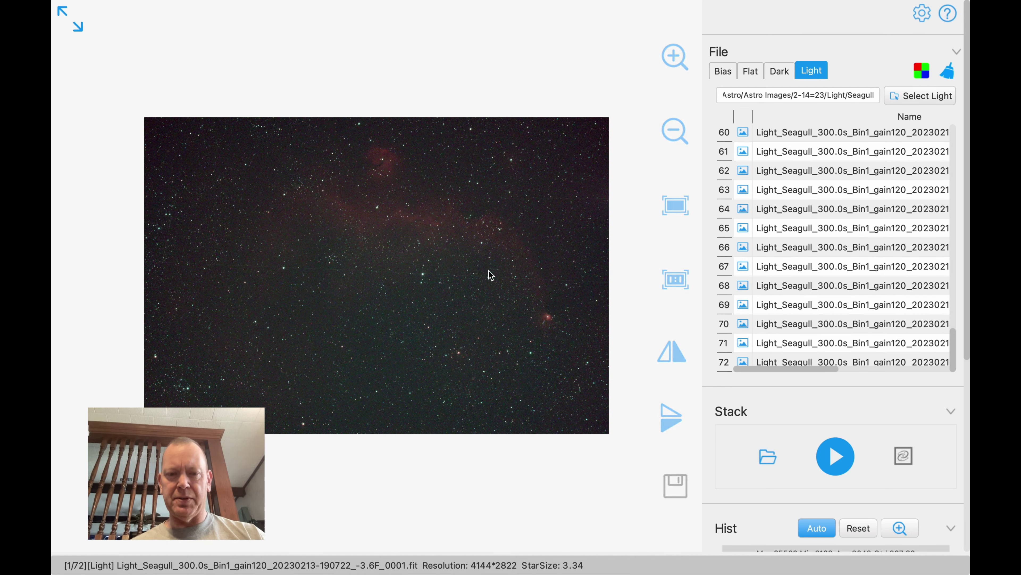
{"action": "left_click_drag", "start_coordinate": [954, 345], "coordinate": [954, 140]}
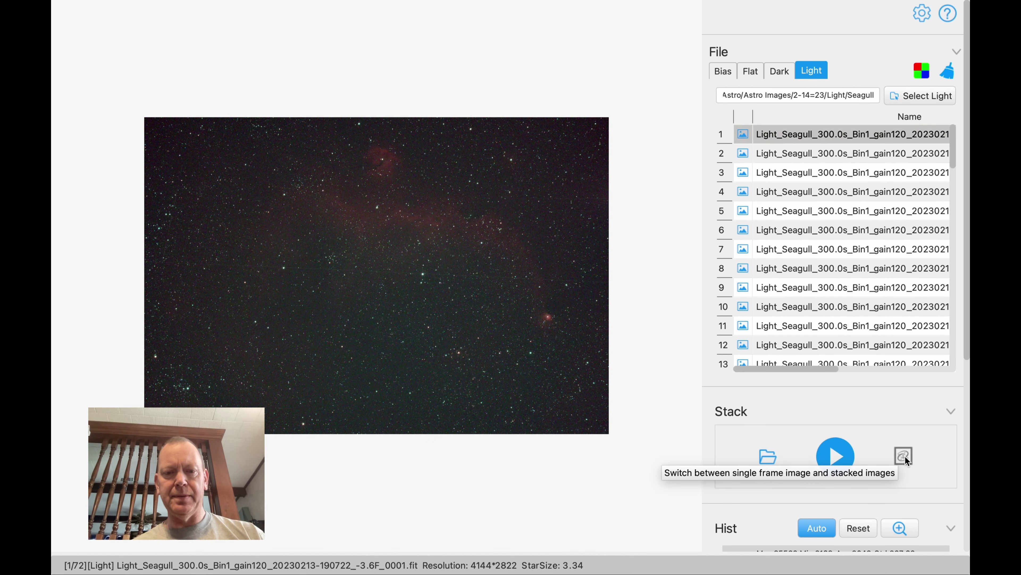
Step: Stack the 72 light frames, auto-saving Light_AutoSave_Stack.fit and .tif
{"action": "left_click", "coordinate": [836, 454]}
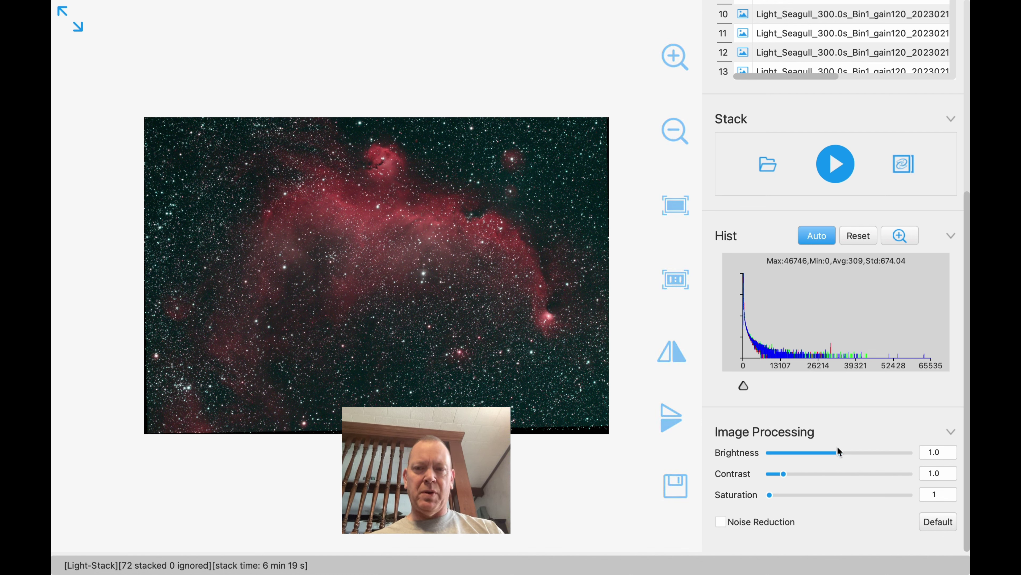
Step: Set the stacked image to Brightness 1.1 and Contrast 2.9, then leave full screen
{"action": "mouse_move", "coordinate": [840, 450]}
{"action": "left_mouse_down"}
{"action": "mouse_move", "coordinate": [829, 448]}
{"action": "mouse_move", "coordinate": [862, 446]}
{"action": "mouse_move", "coordinate": [849, 447]}
{"action": "left_mouse_up"}
{"action": "left_click_drag", "start_coordinate": [784, 472], "coordinate": [810, 466]}
{"action": "mouse_move", "coordinate": [509, 168]}
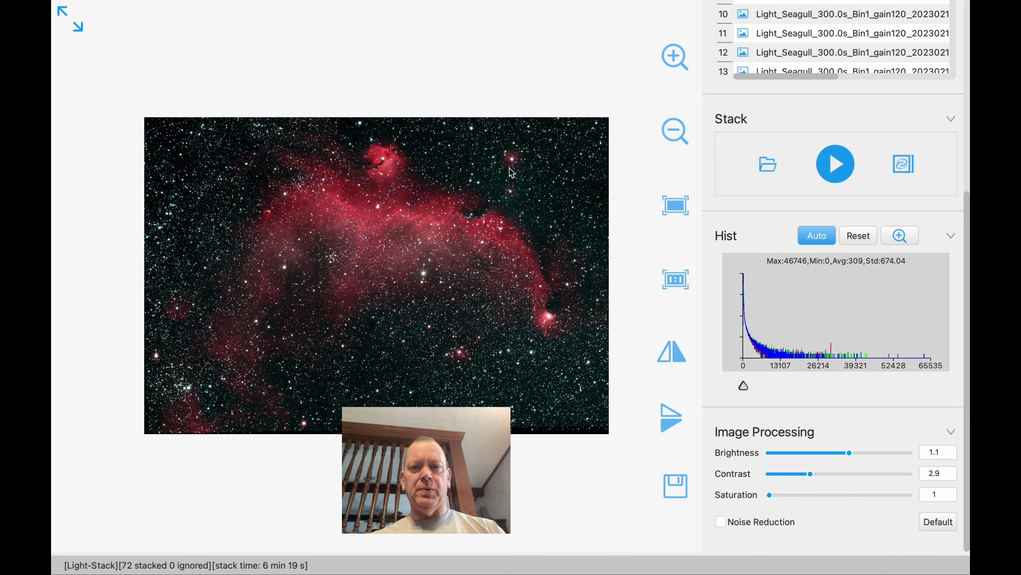
{"action": "left_click", "coordinate": [72, 26]}
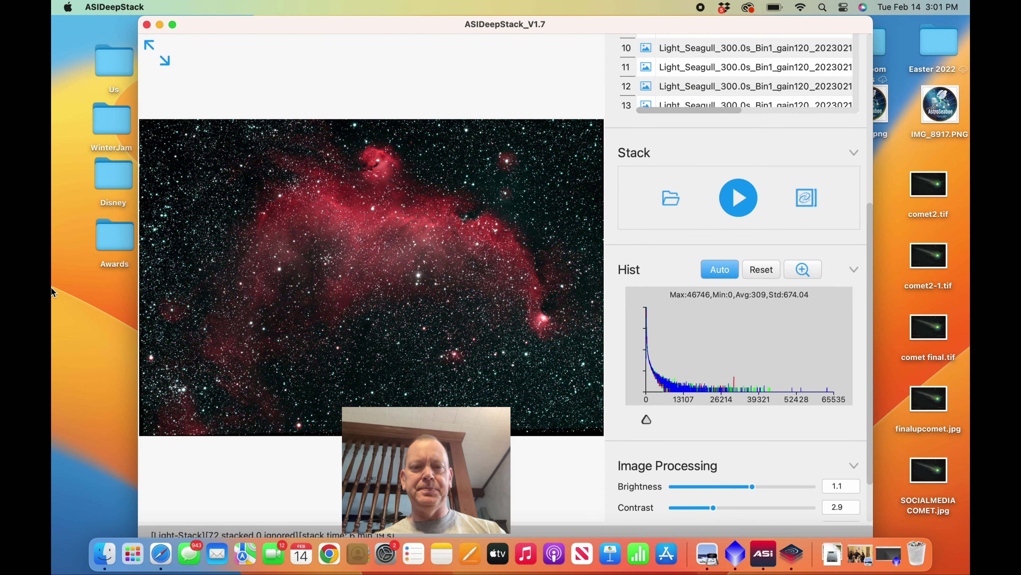
Step: Launch PixInsight from page 3 of Launchpad
{"action": "left_click", "coordinate": [133, 554]}
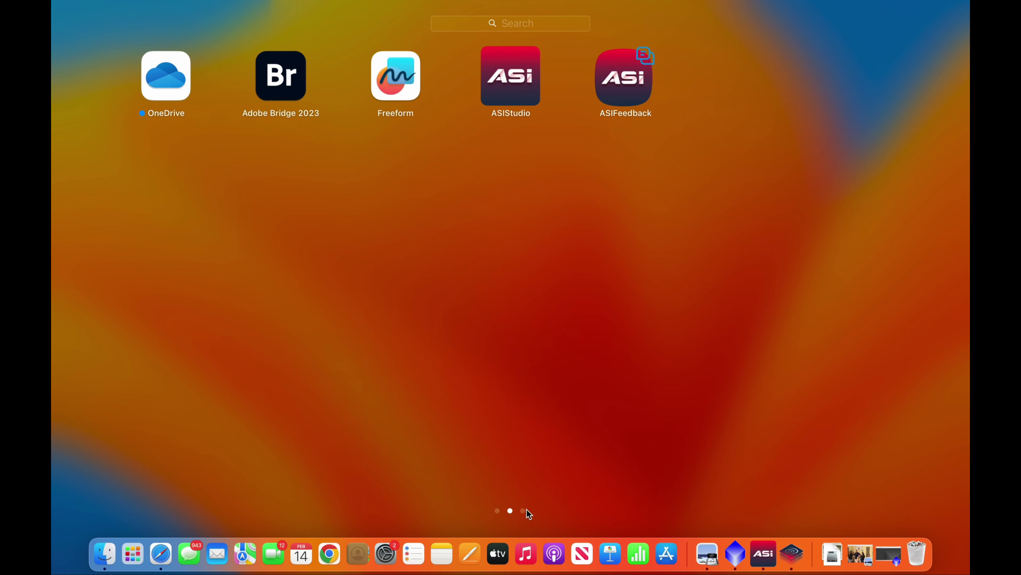
{"action": "left_click", "coordinate": [526, 510]}
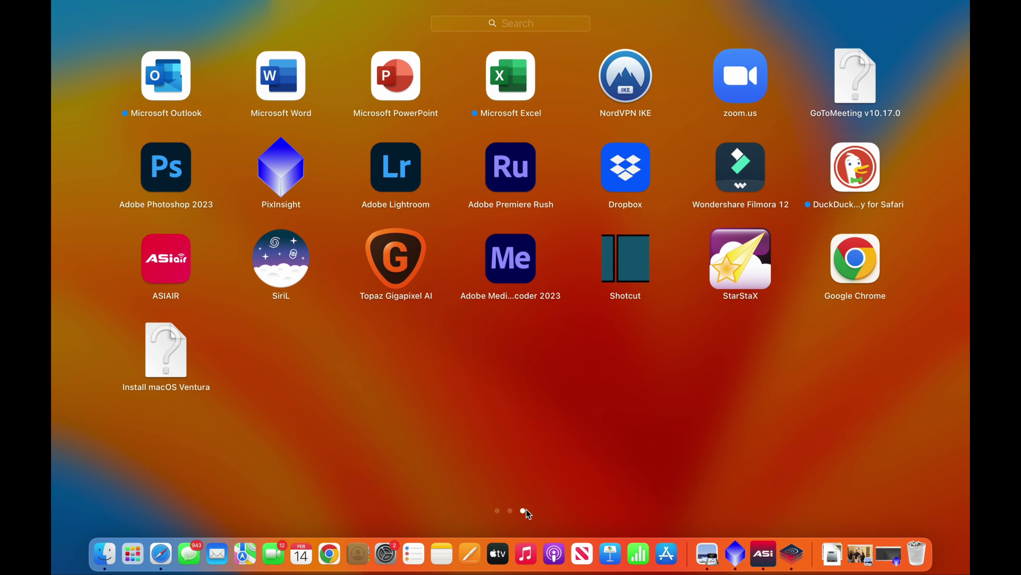
{"action": "left_click", "coordinate": [281, 179]}
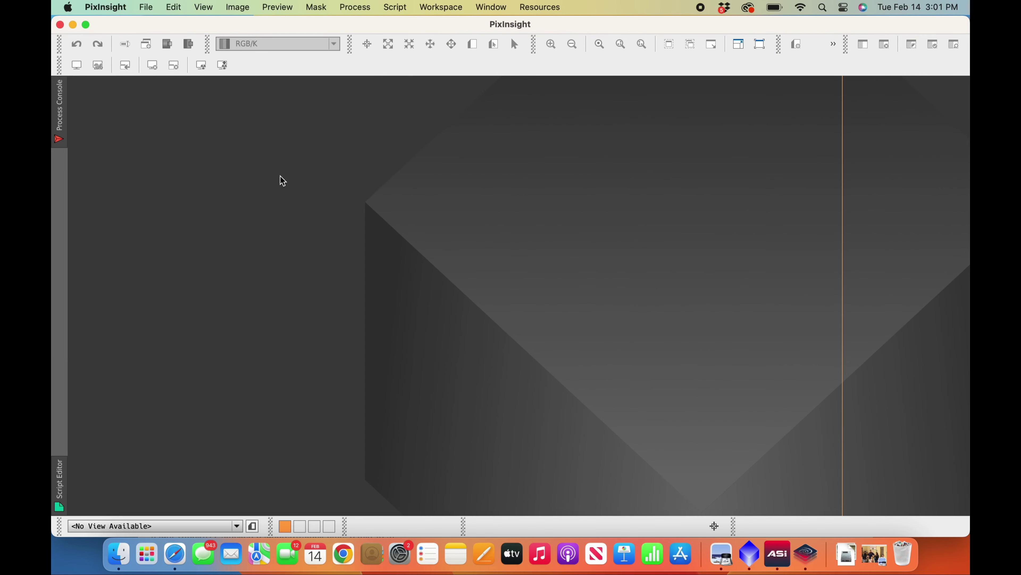
Step: Open Light_Stack_1.tif from Documents > ASIDeepStack via File > Open
{"action": "left_click", "coordinate": [148, 8]}
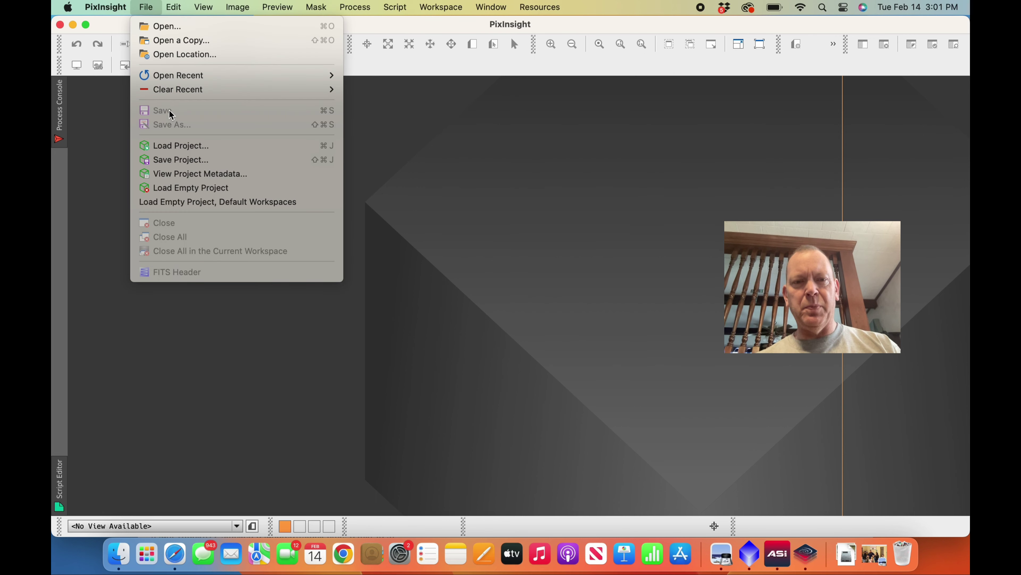
{"action": "left_click", "coordinate": [179, 26]}
{"action": "left_click", "coordinate": [697, 128]}
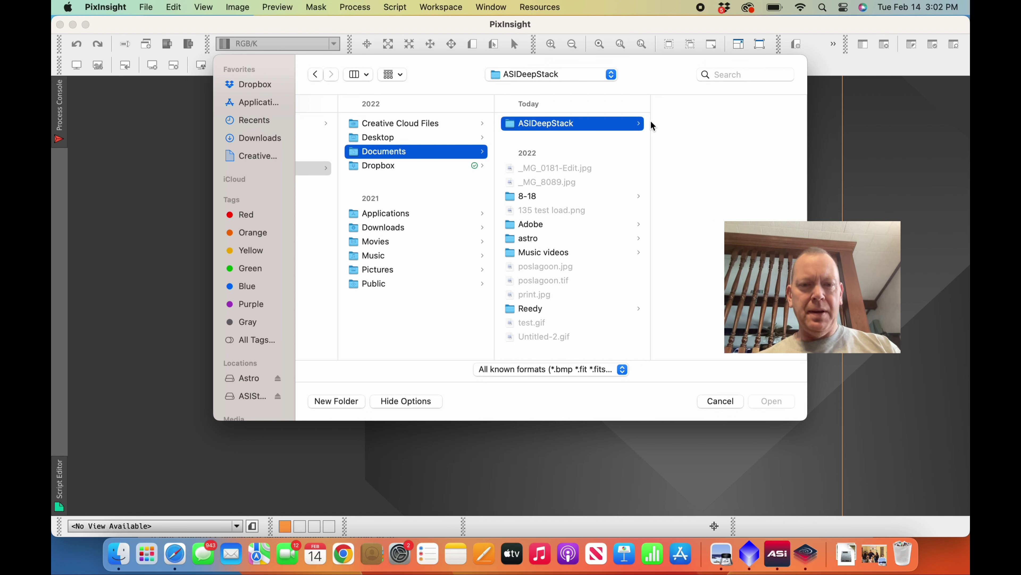
{"action": "left_click", "coordinate": [580, 128]}
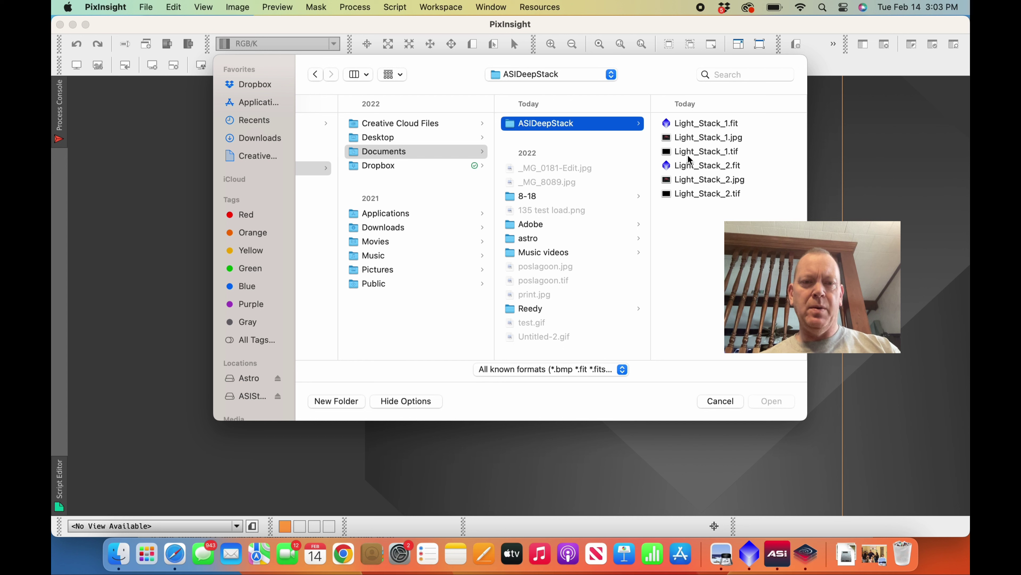
{"action": "left_click", "coordinate": [702, 156]}
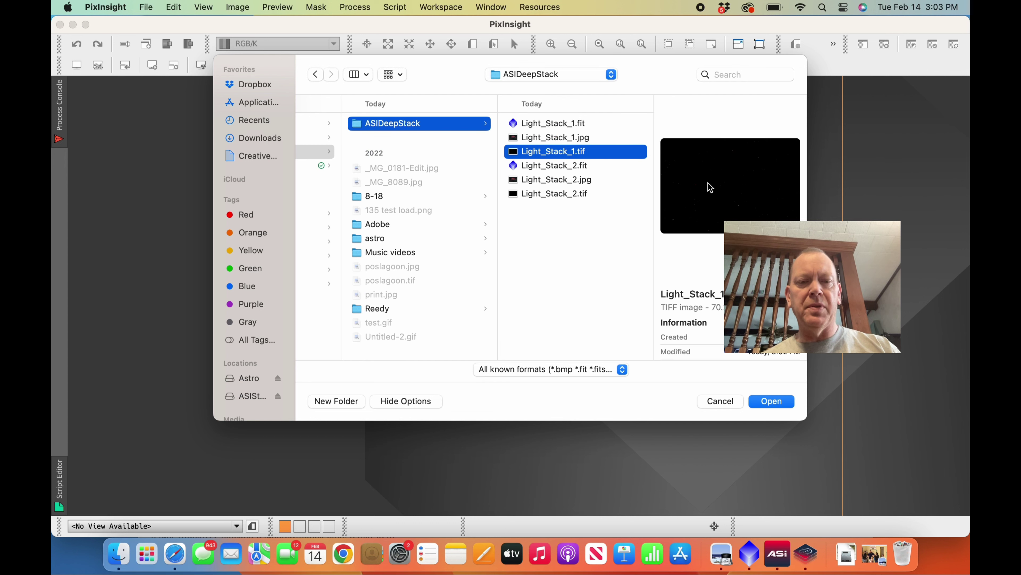
{"action": "left_click", "coordinate": [776, 405]}
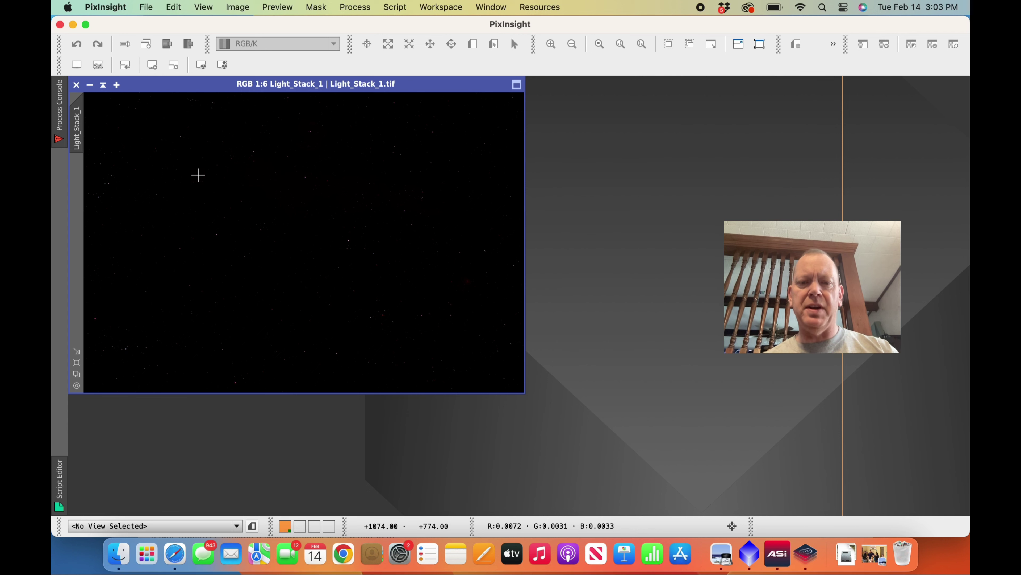
{"action": "left_click", "coordinate": [356, 8]}
Step: Open ScreenTransferFunction from the Process > <All Processes> list
{"action": "mouse_move", "coordinate": [364, 26]}
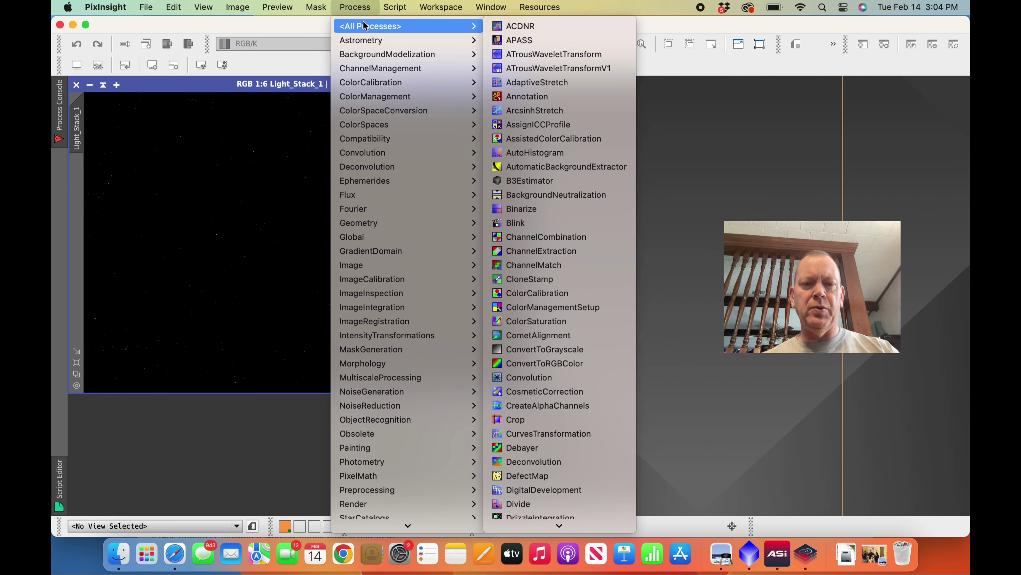
{"action": "mouse_move", "coordinate": [441, 7]}
{"action": "mouse_move", "coordinate": [451, 27]}
{"action": "mouse_move", "coordinate": [355, 8]}
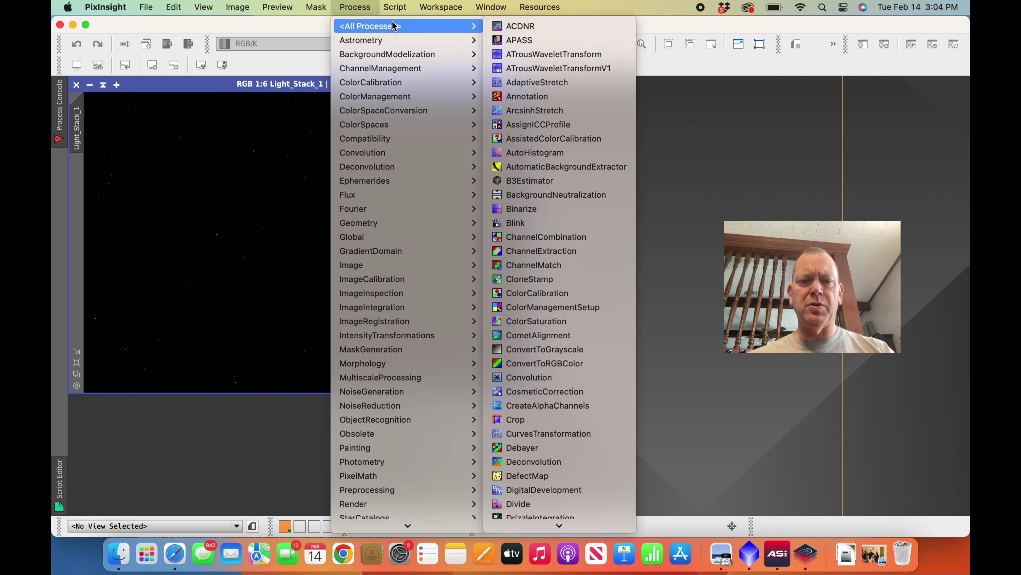
{"action": "scroll", "coordinate": [510, 35], "scroll_direction": "down", "scroll_amount": 10}
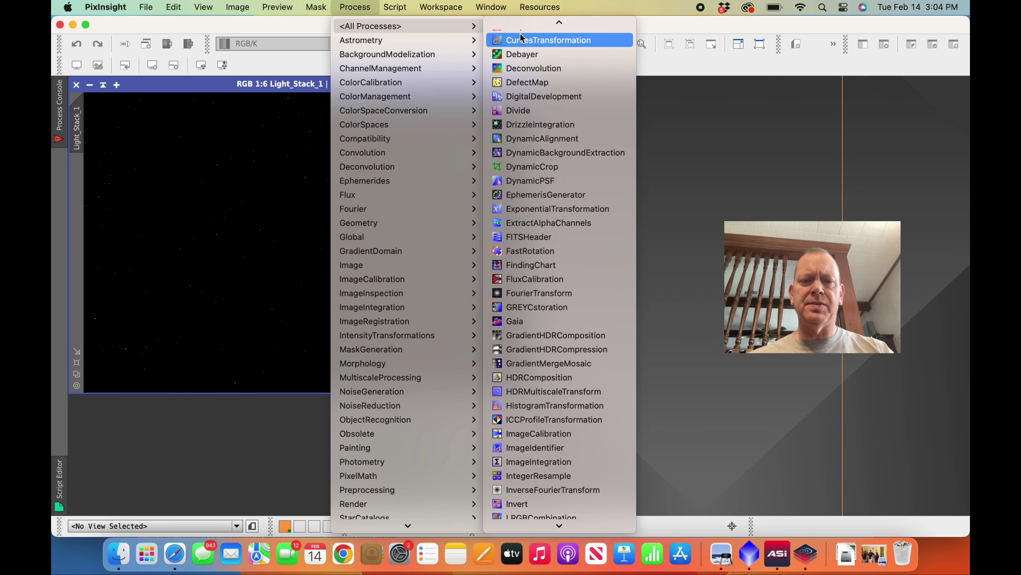
{"action": "scroll", "coordinate": [521, 37], "scroll_direction": "down", "scroll_amount": 12}
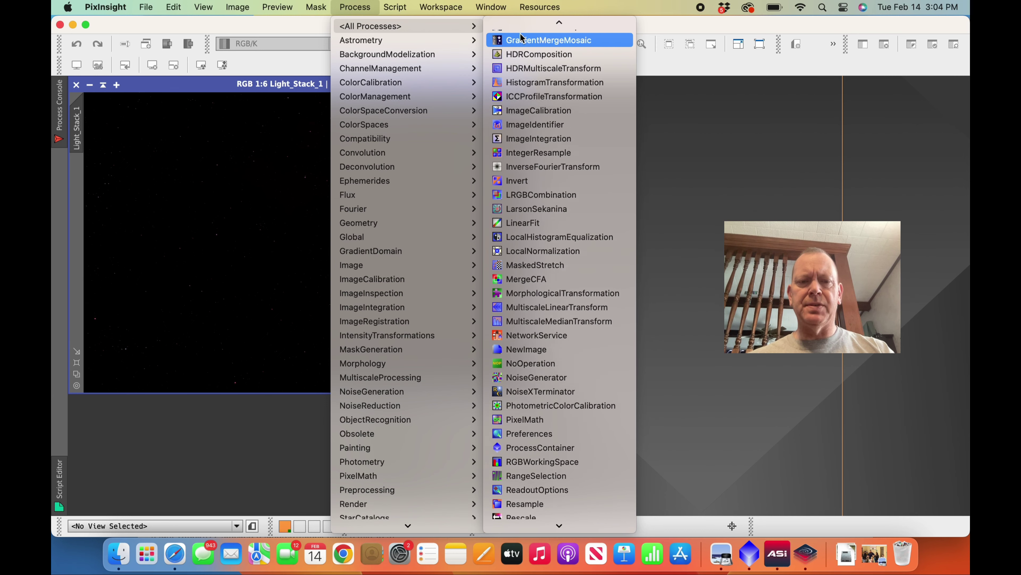
{"action": "scroll", "coordinate": [521, 37], "scroll_direction": "down", "scroll_amount": 14}
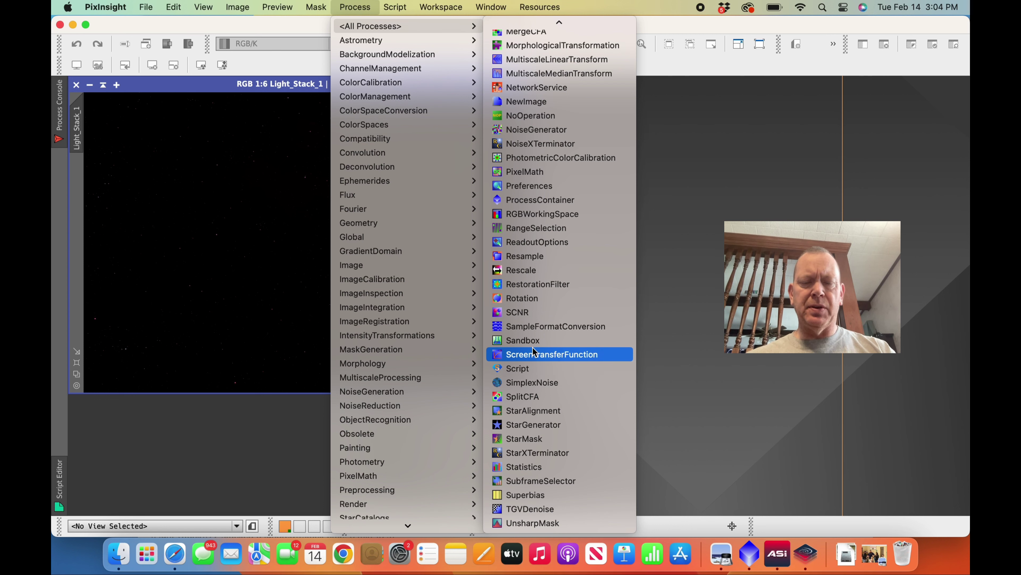
{"action": "left_click", "coordinate": [524, 355]}
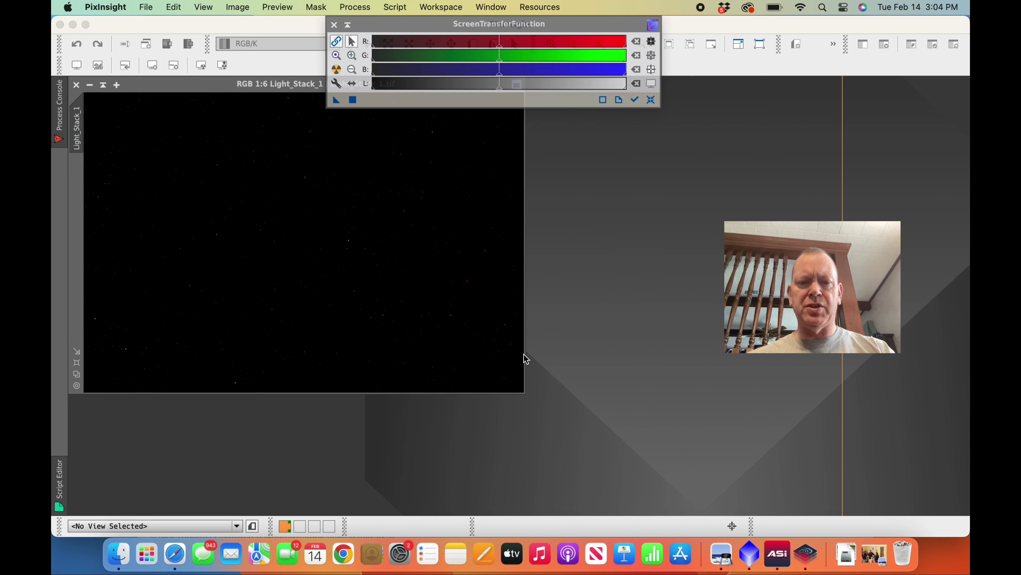
Step: Auto Stretch Light_Stack_1 with STF, then zoom the sliders and shift midtones right to darken the background
{"action": "left_click_drag", "start_coordinate": [415, 25], "coordinate": [648, 132]}
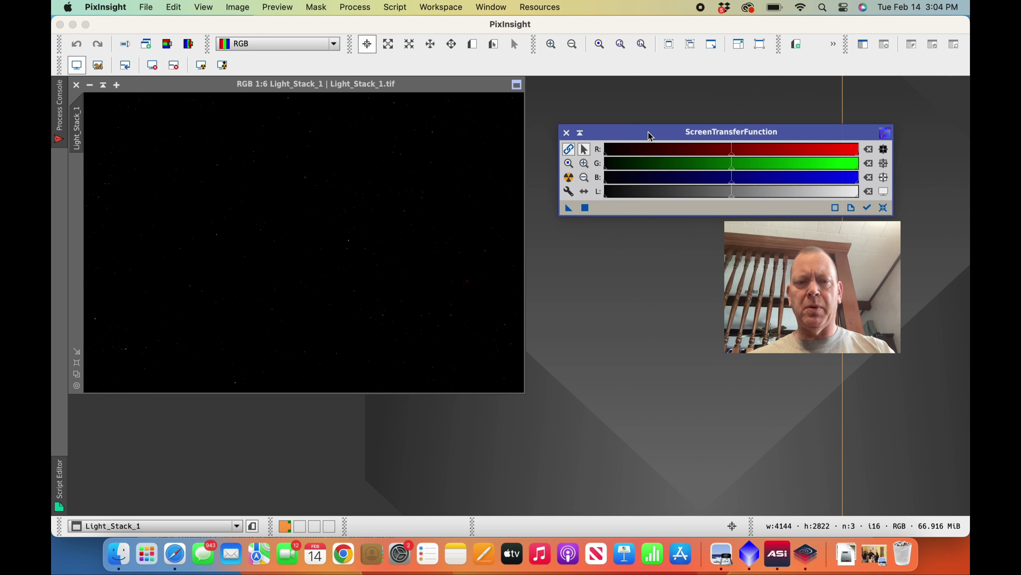
{"action": "left_click", "coordinate": [570, 181]}
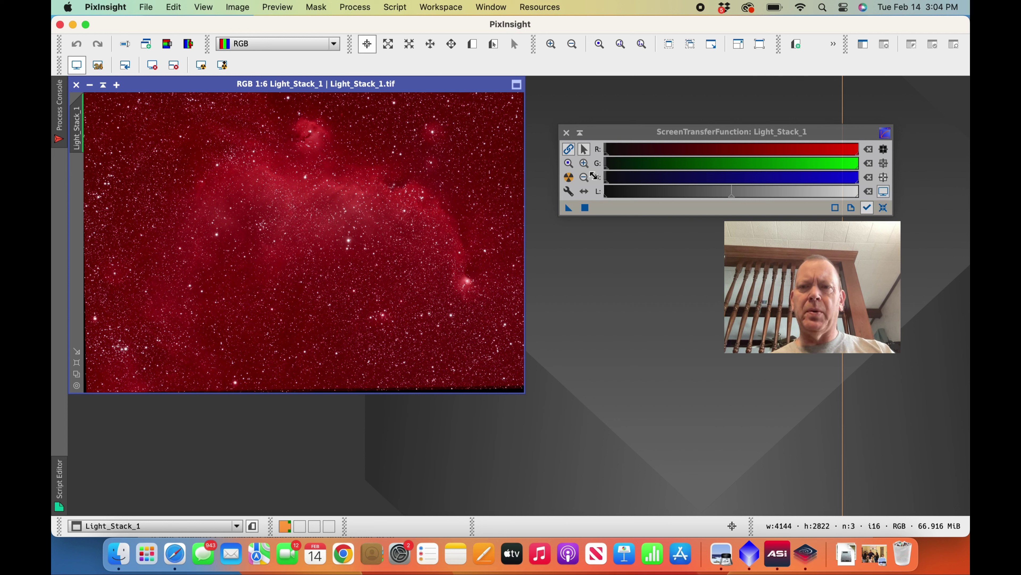
{"action": "left_click", "coordinate": [584, 163]}
{"action": "left_click", "coordinate": [607, 164]}
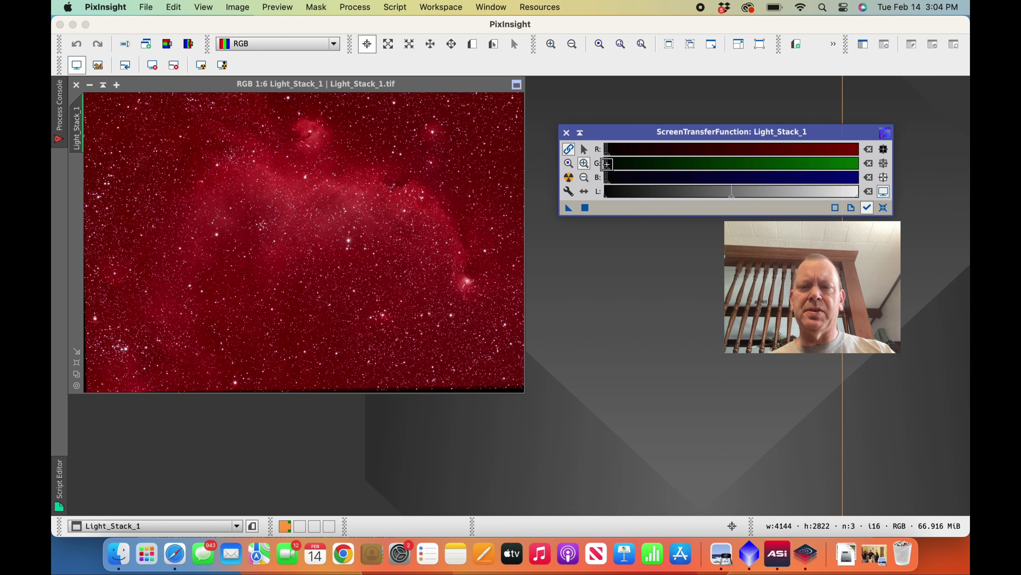
{"action": "left_click", "coordinate": [607, 164]}
{"action": "left_click", "coordinate": [607, 164]}
{"action": "left_click", "coordinate": [607, 164]}
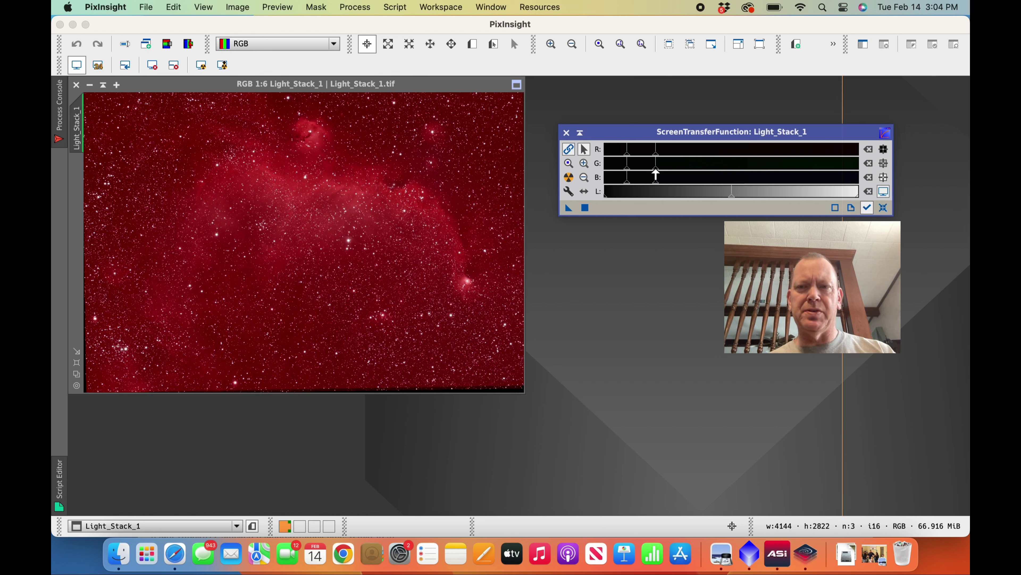
{"action": "left_click_drag", "start_coordinate": [656, 175], "coordinate": [714, 175]}
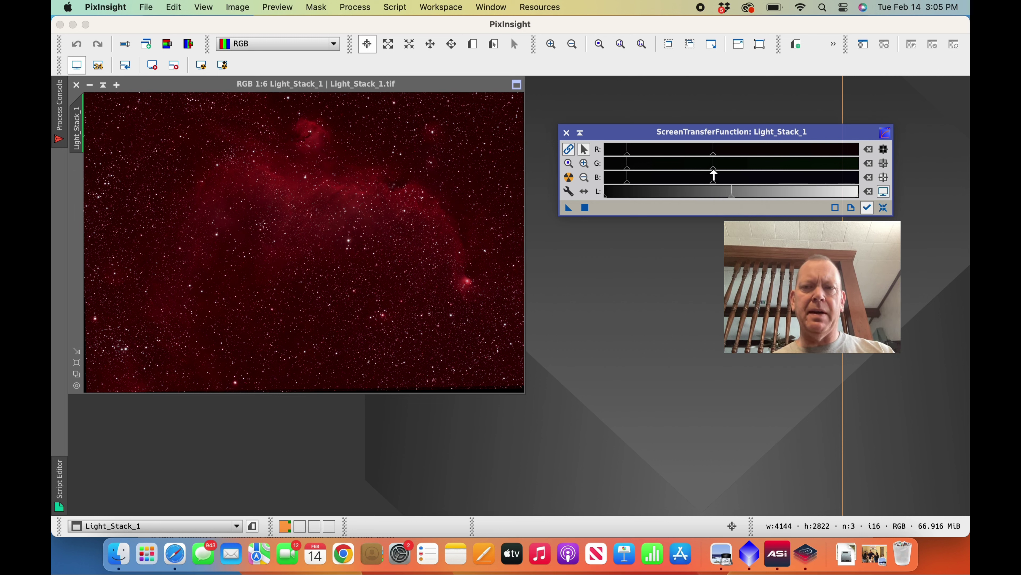